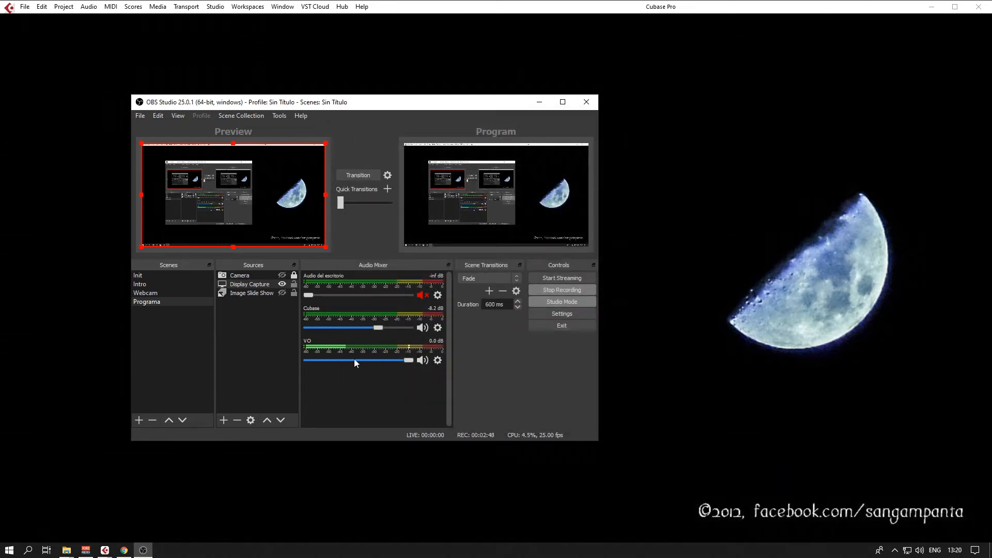
Check the input device assigned in the VO audio source's properties, leaving the properties unchanged.
click(438, 361)
click(466, 482)
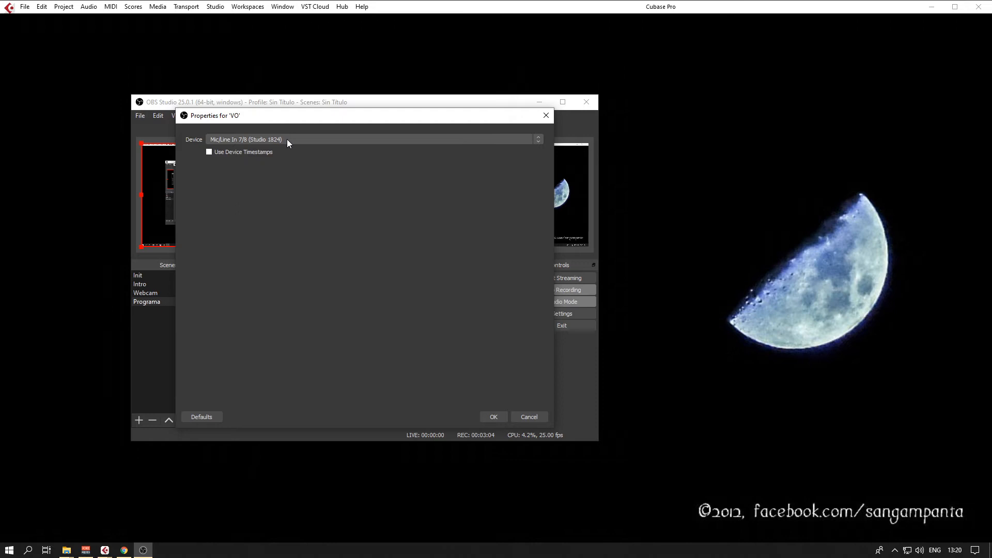
click(545, 115)
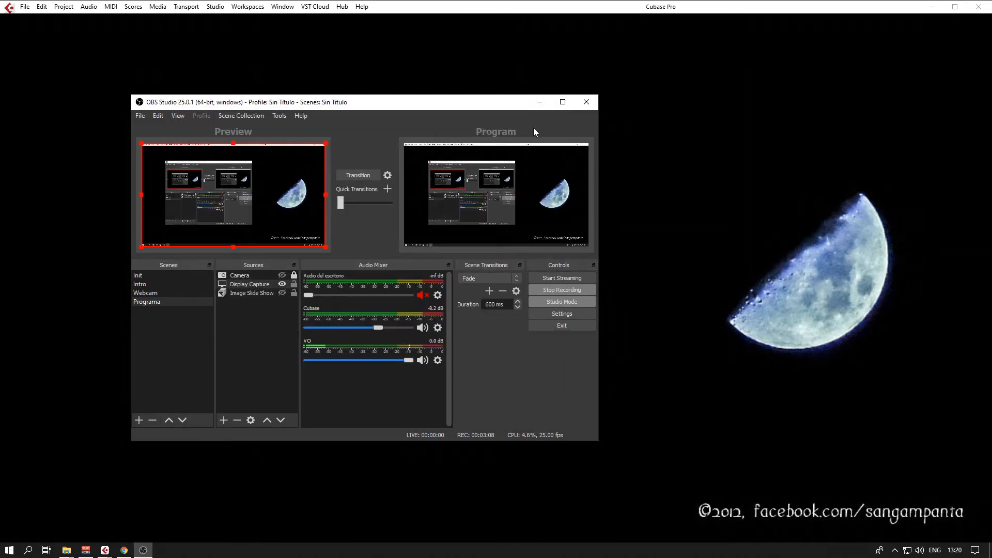
Open the VO source's audio filters and examine the Compresor settings, including the available sidechain/ducking sources.
click(438, 360)
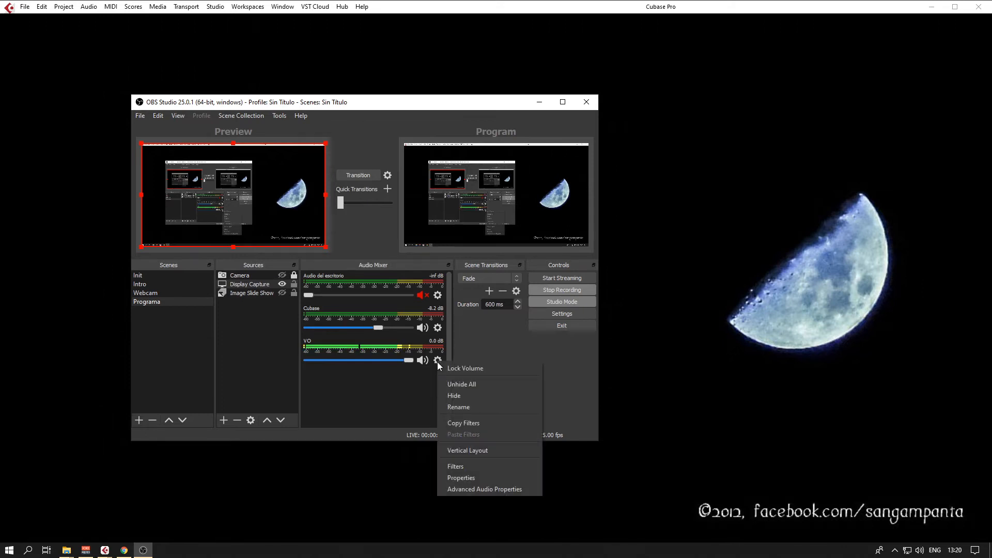
click(463, 468)
click(182, 111)
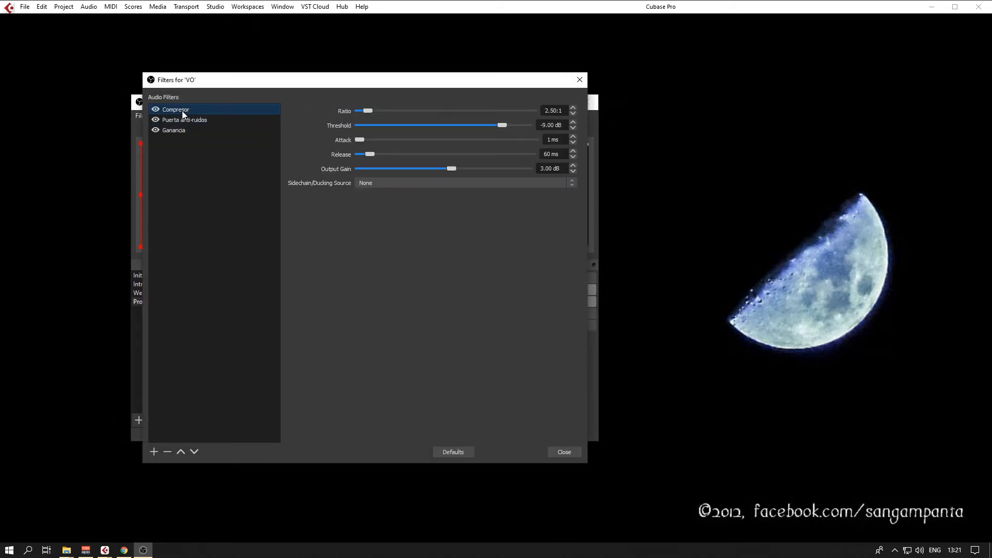
drag(546, 86, 548, 76)
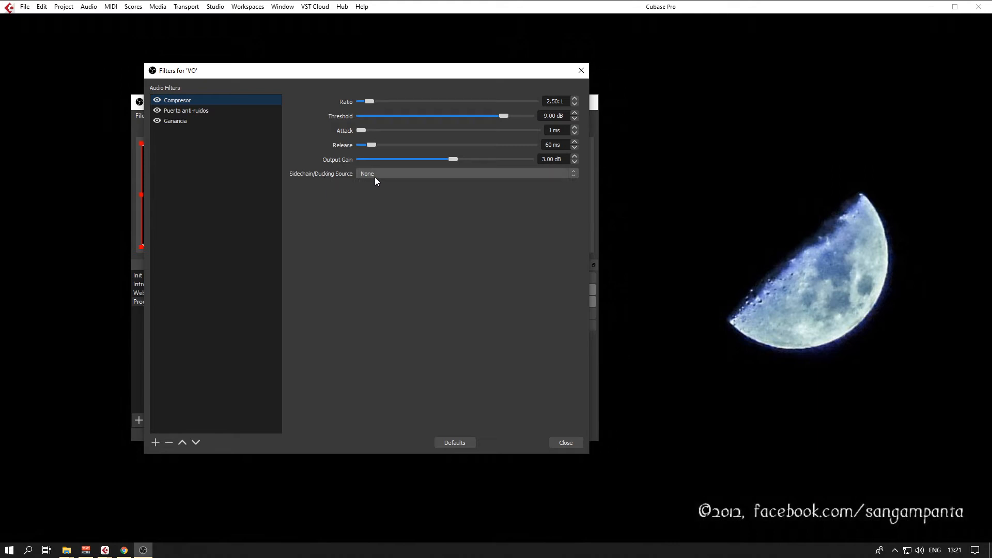
drag(376, 73, 710, 65)
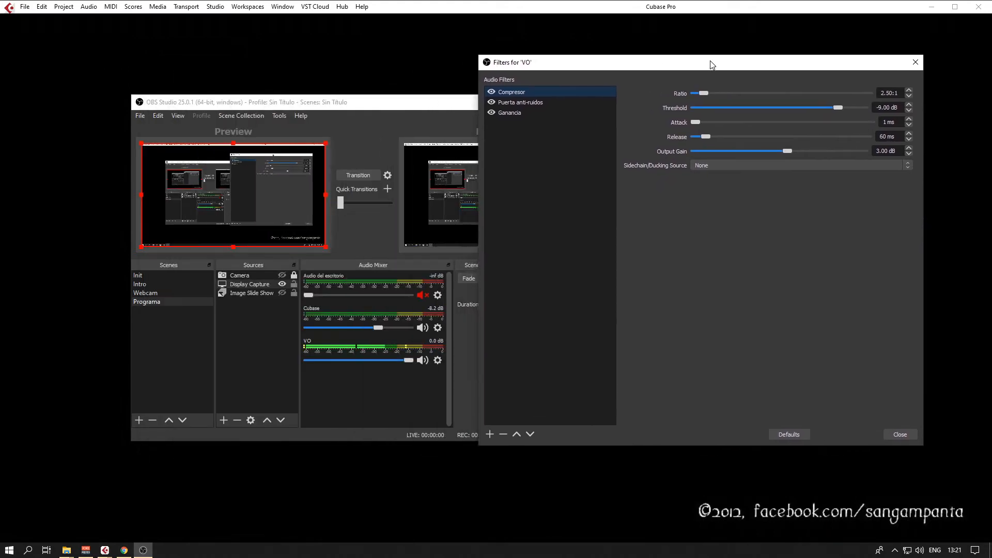
click(743, 162)
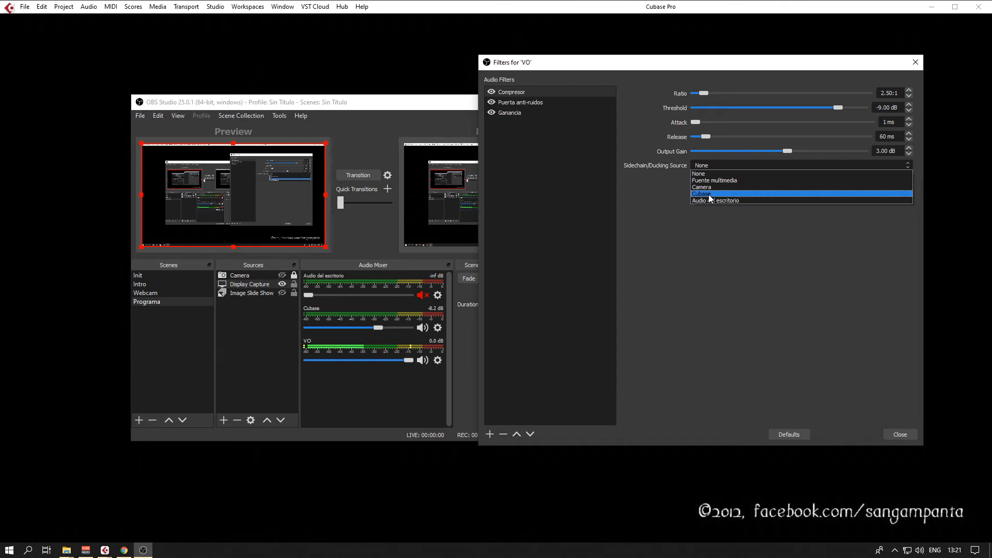
click(695, 249)
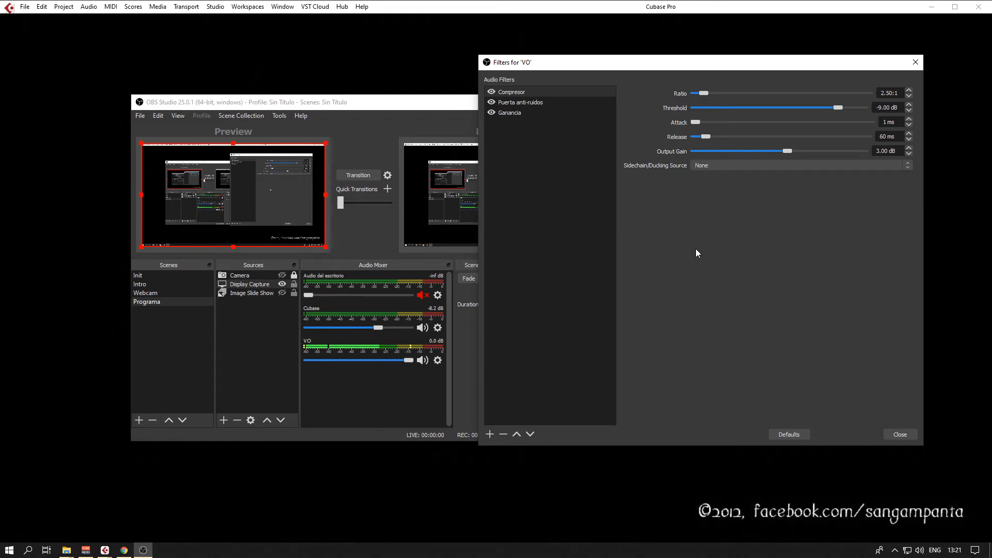
Examine the settings of VO's Puerta anti-ruidos and Ganancia filters, return to Compresor, and close the filters window.
click(522, 105)
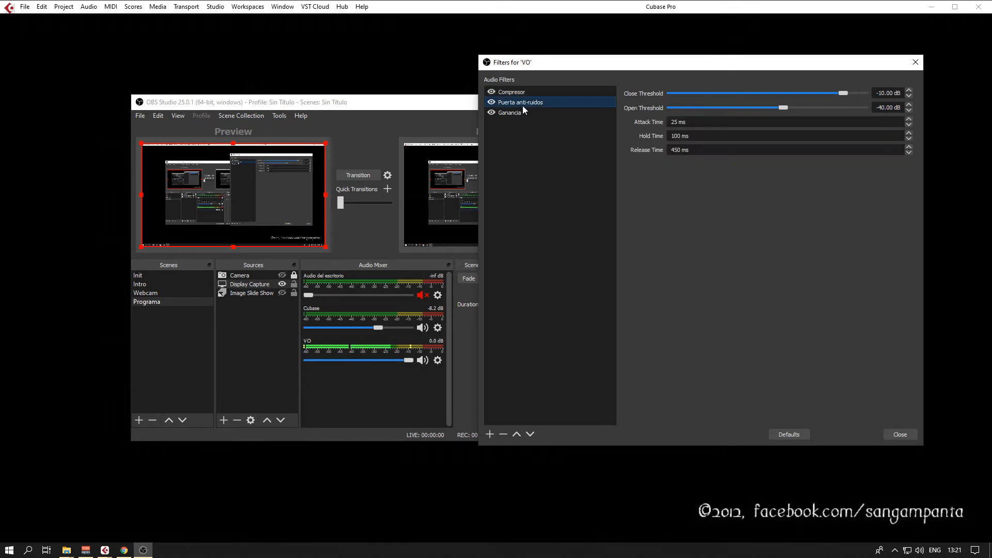
drag(571, 69, 503, 82)
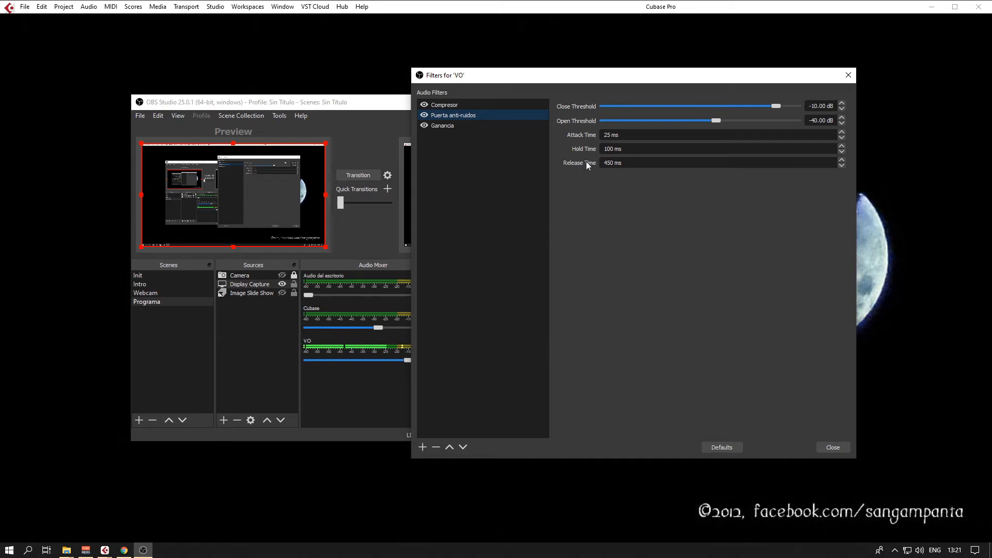
click(450, 126)
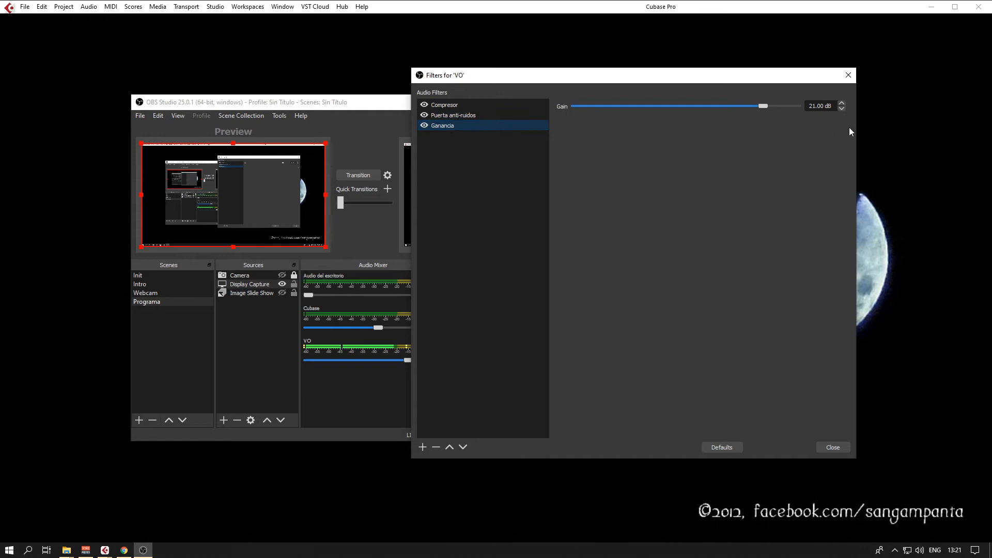
click(446, 106)
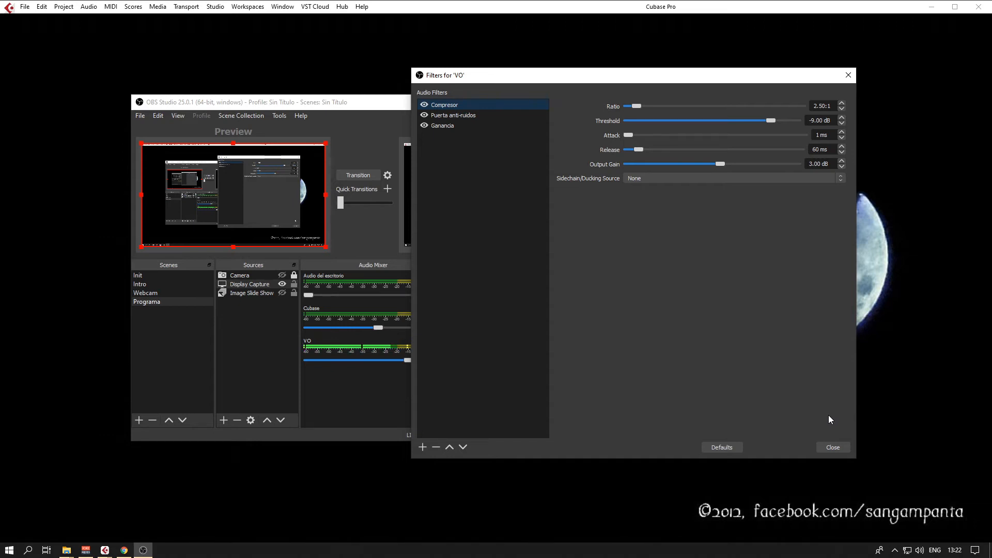
click(833, 447)
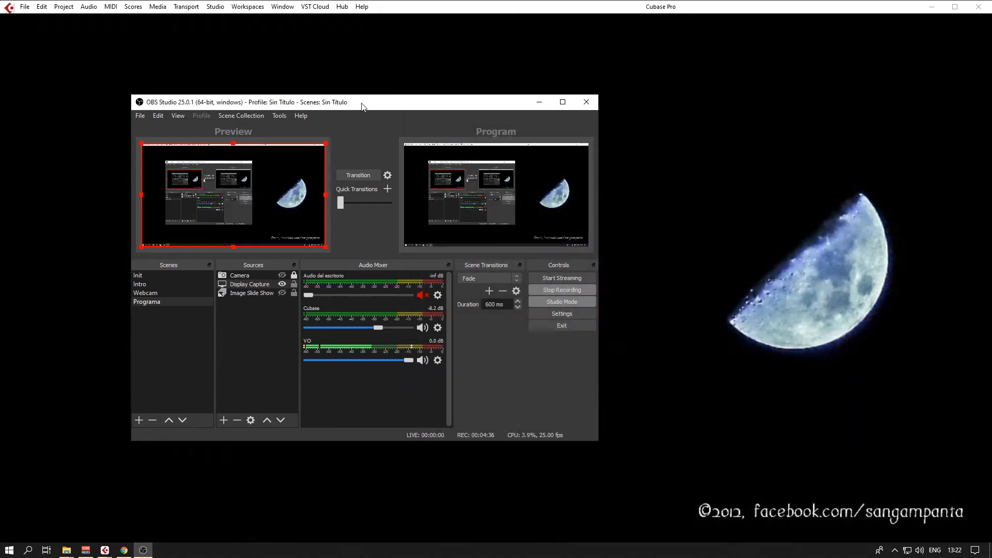
Open the program settings and examine the general and stream settings, including the list of streaming services.
drag(362, 107, 377, 103)
click(578, 313)
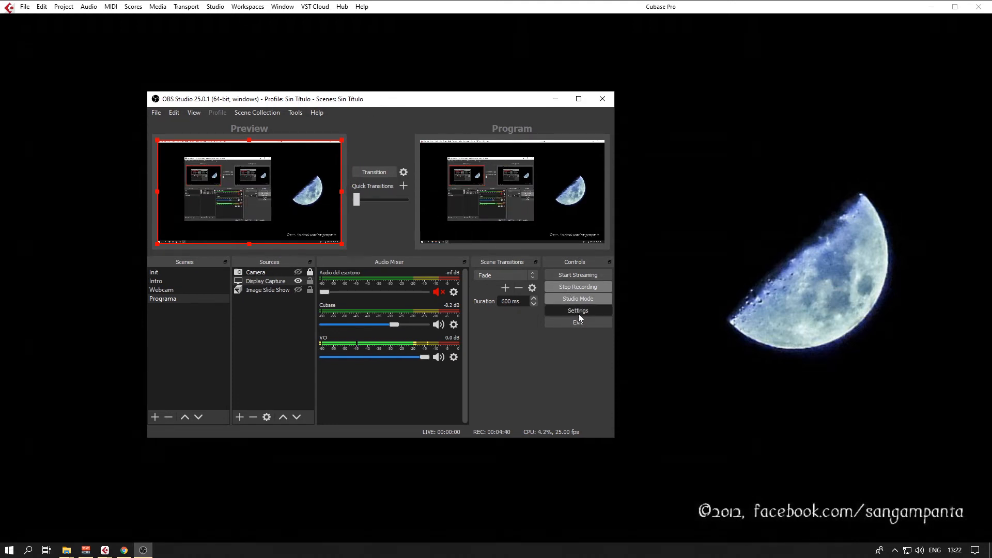
drag(269, 79, 305, 72)
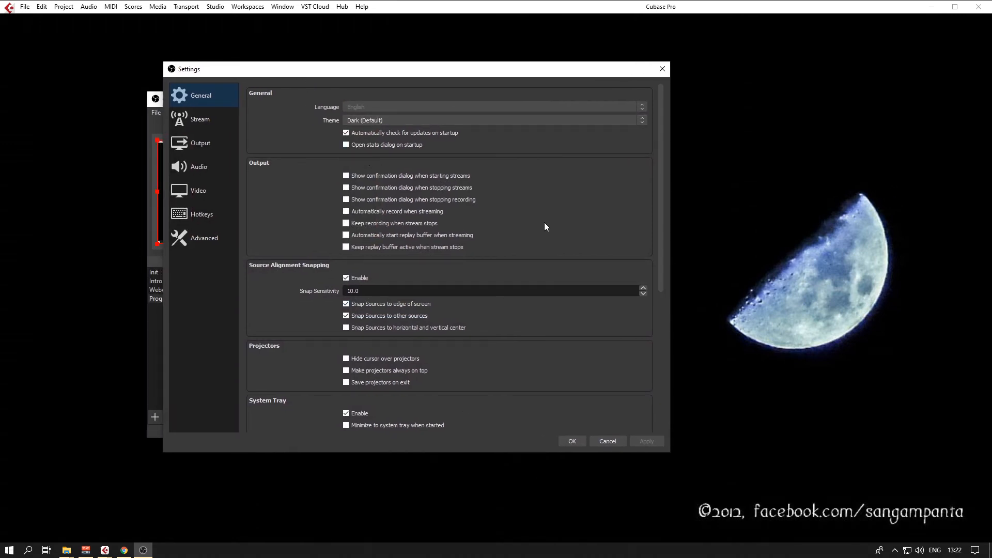
click(209, 126)
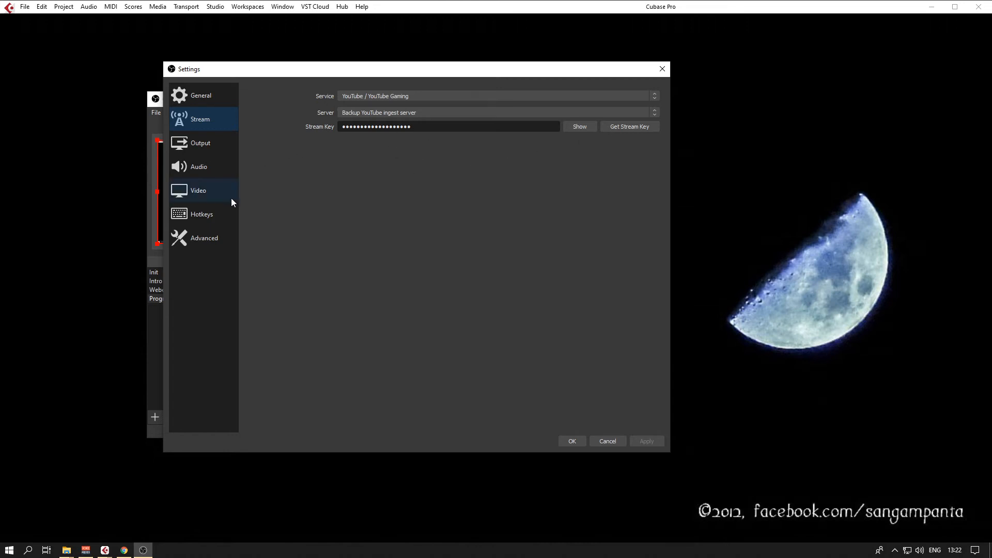
click(397, 96)
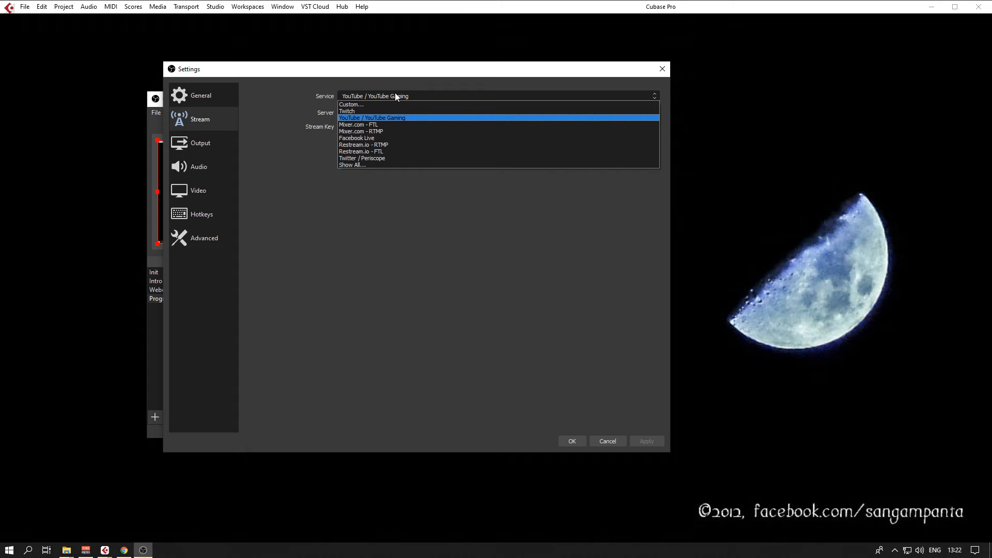
click(389, 82)
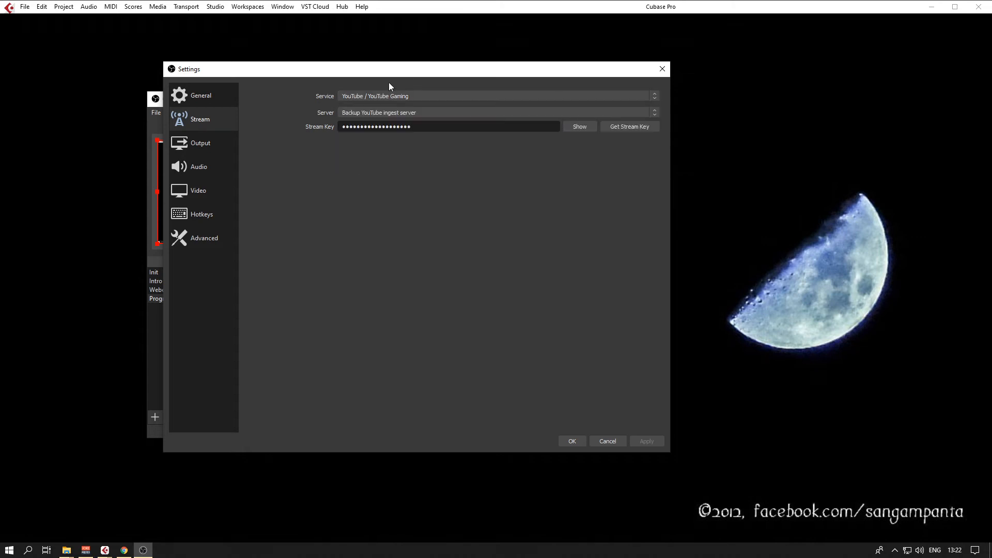
Examine the output settings and audio device assignments, including the devices available for Mic/Auxiliary Audio 3.
click(202, 142)
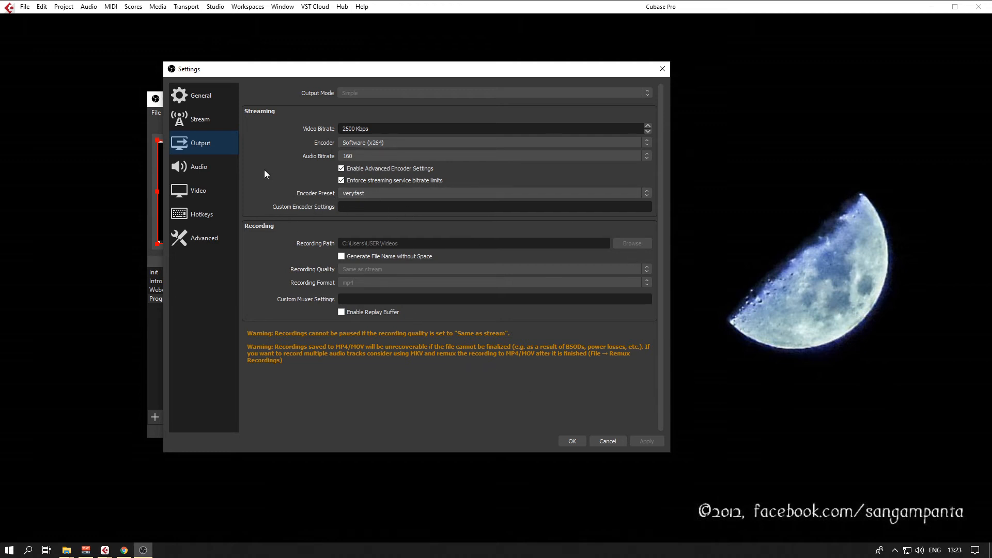
click(191, 173)
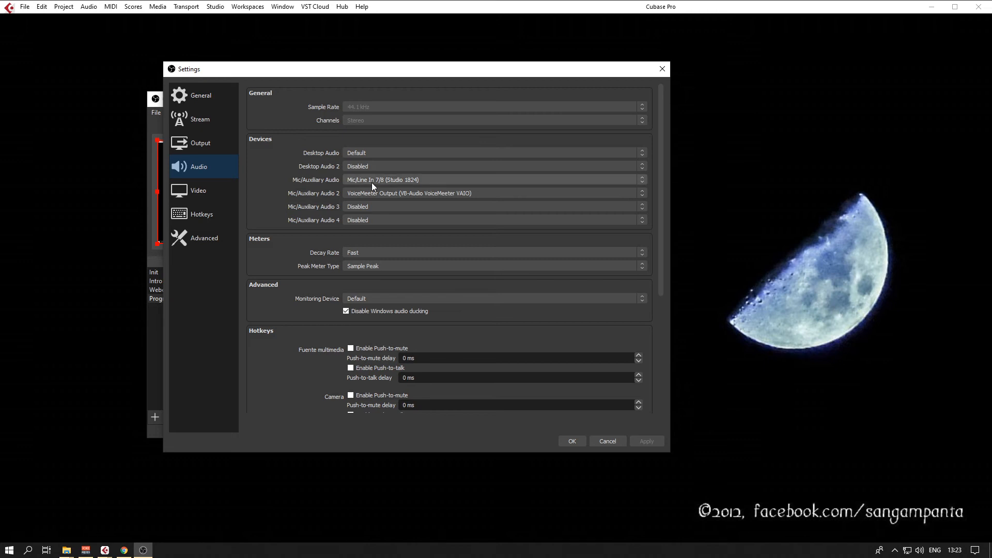
drag(416, 72, 752, 64)
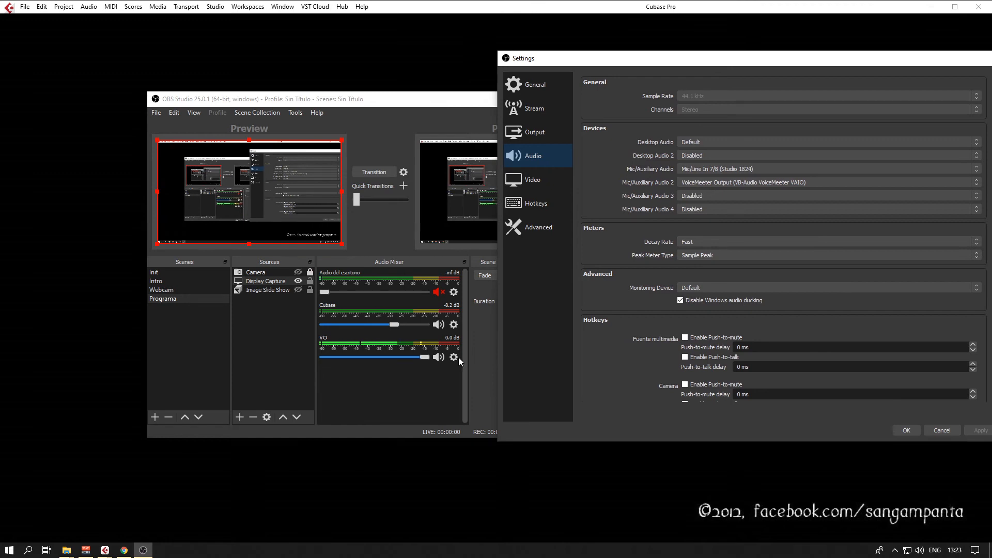
drag(689, 61, 408, 62)
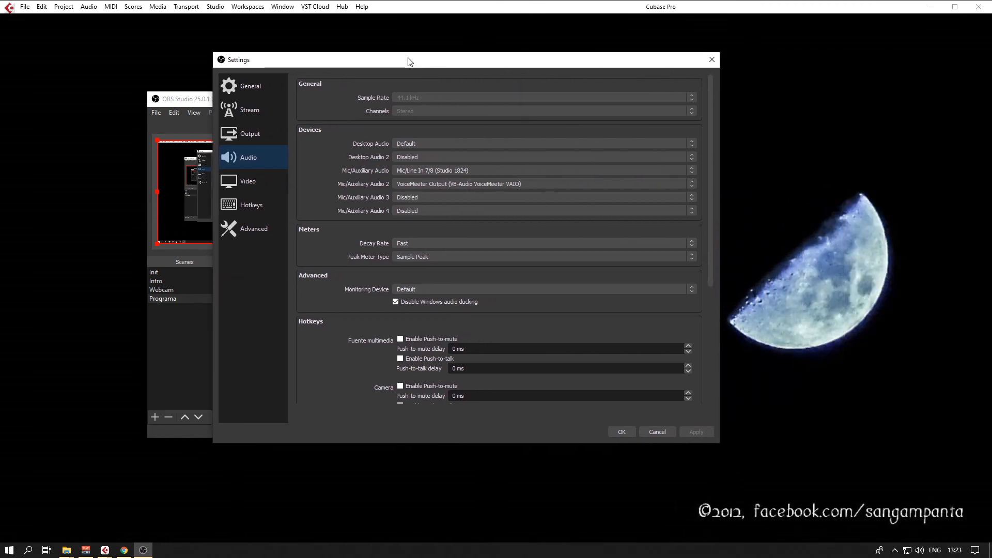
click(444, 199)
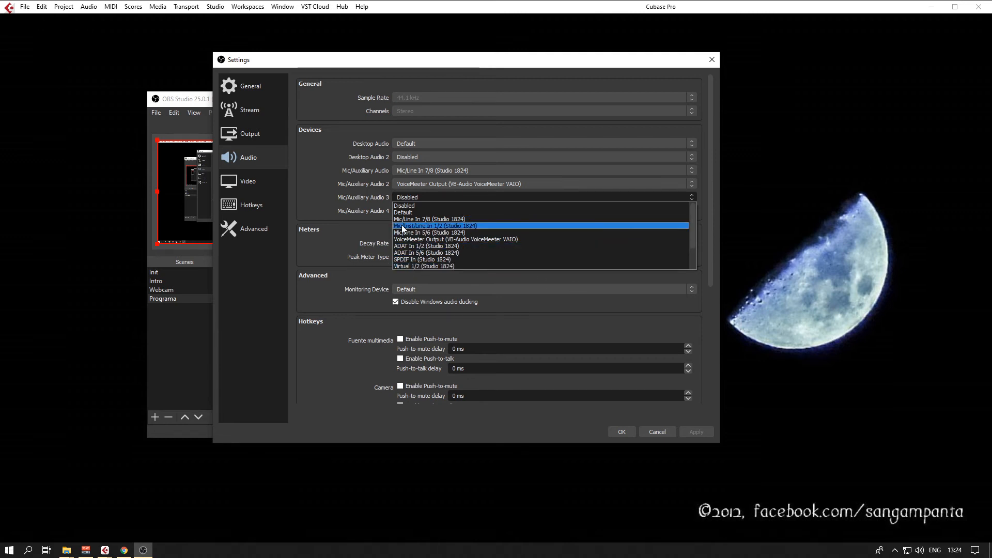
click(293, 223)
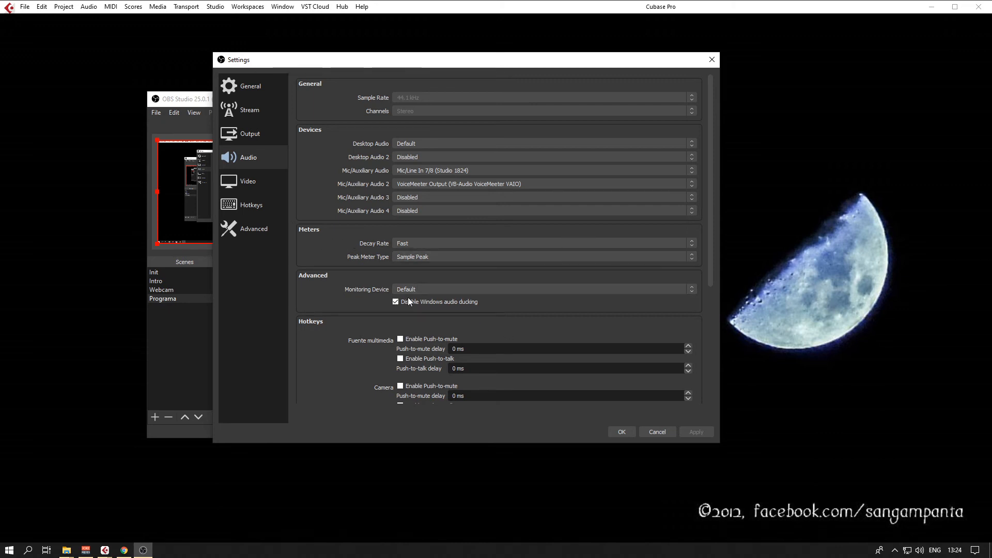
Examine the video resolution and frame rate settings and the list of hotkey assignments.
drag(715, 206, 739, 188)
click(253, 181)
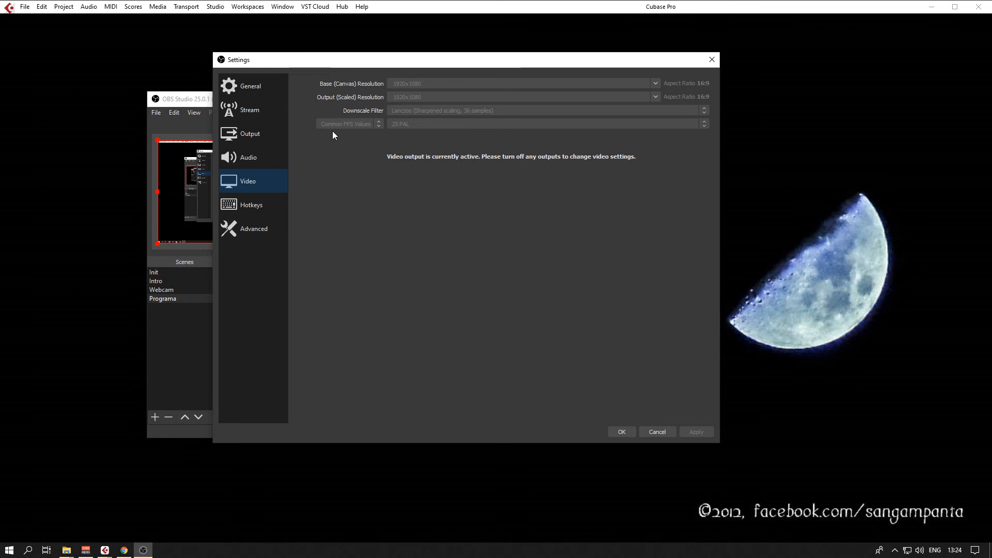
click(254, 205)
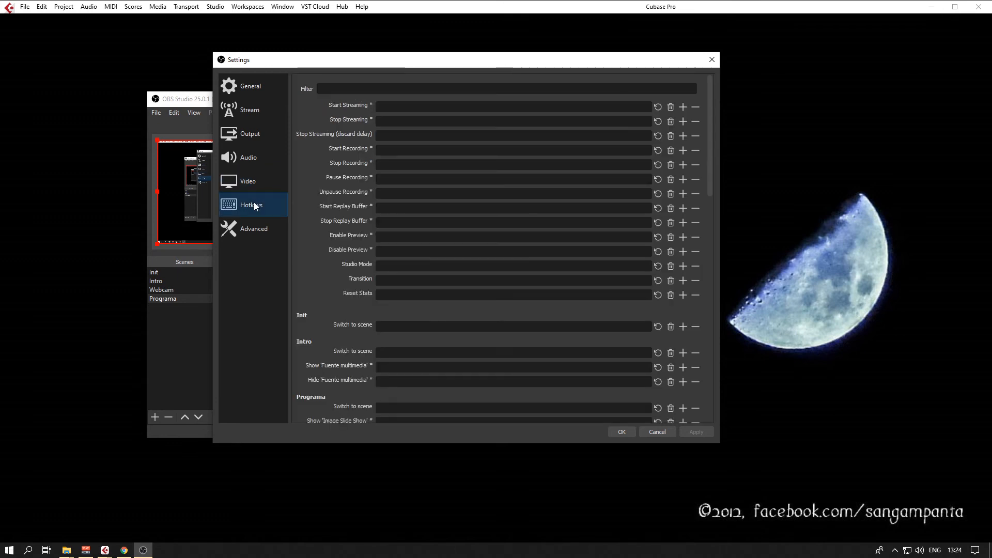
Set the process priority to Above Normal in the advanced settings and apply the change.
click(245, 232)
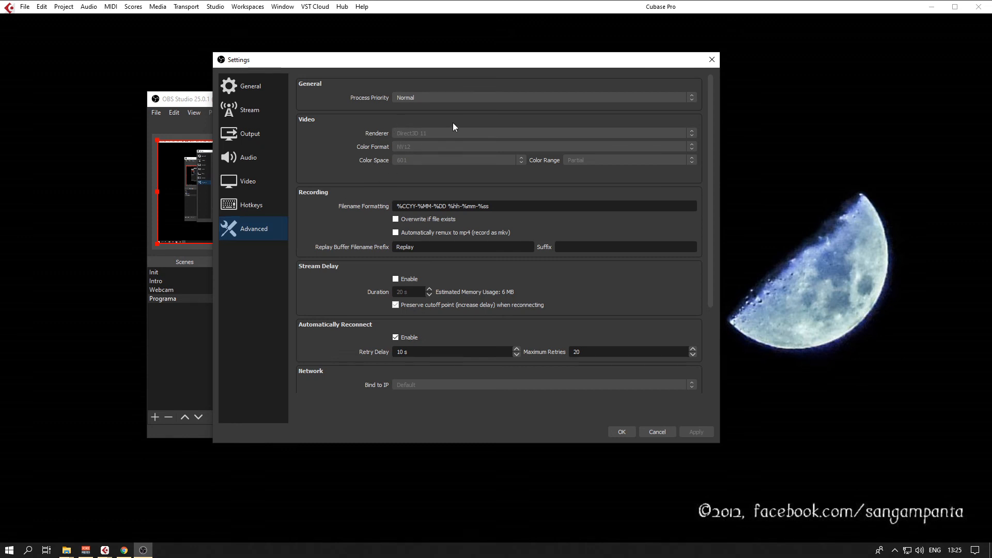
click(463, 97)
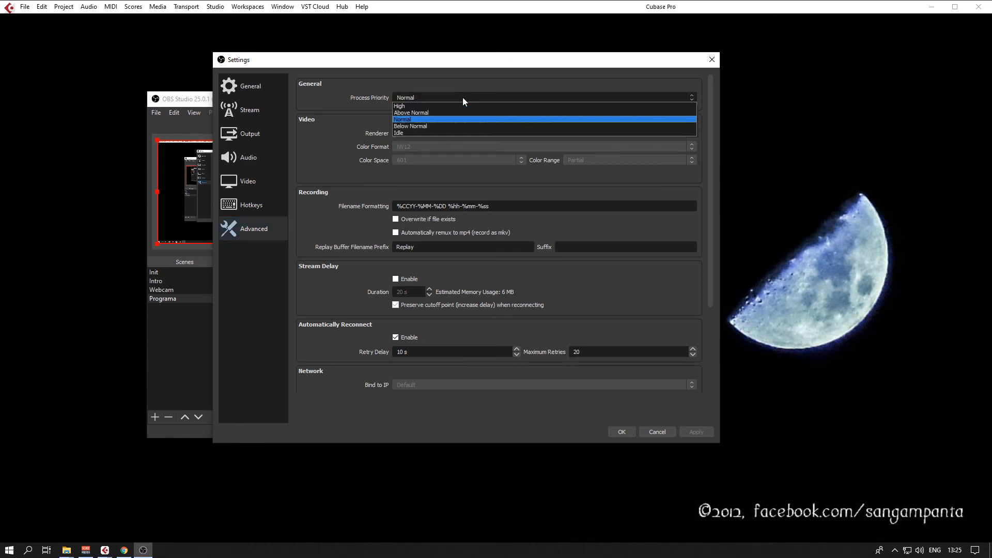
click(438, 110)
click(698, 432)
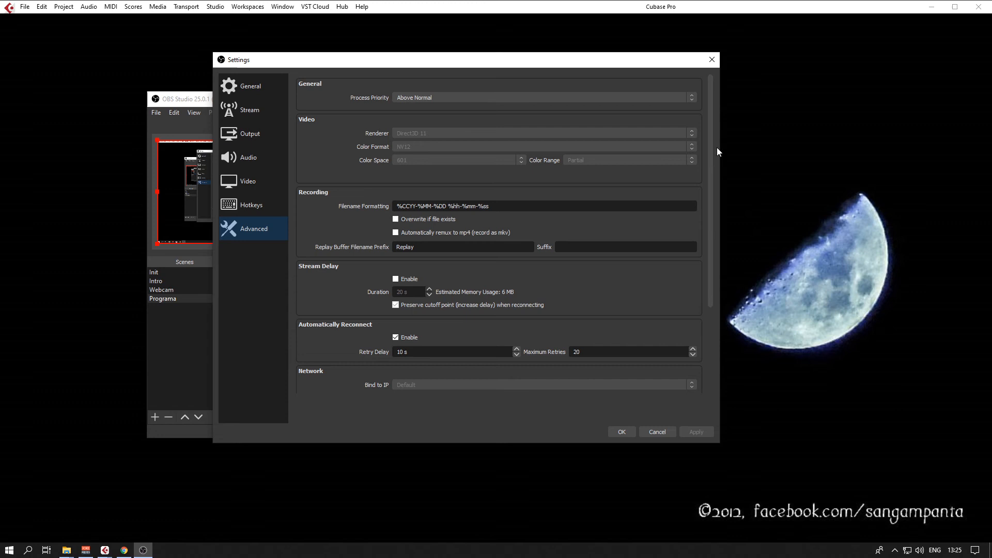
Switch Stream Delay on and off again, examine the remaining advanced settings, and close the settings window.
drag(709, 146, 710, 211)
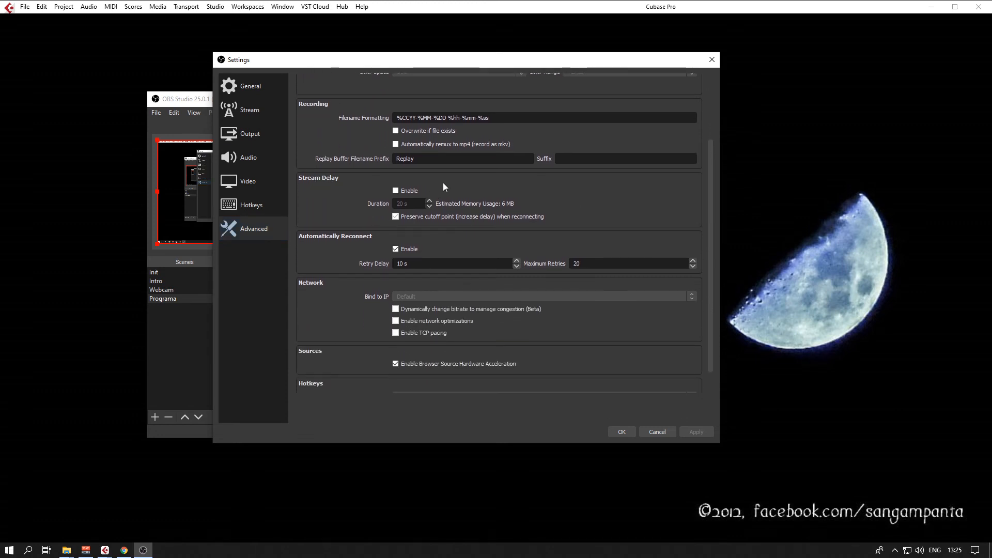
click(395, 191)
click(396, 191)
click(693, 432)
drag(711, 312, 712, 343)
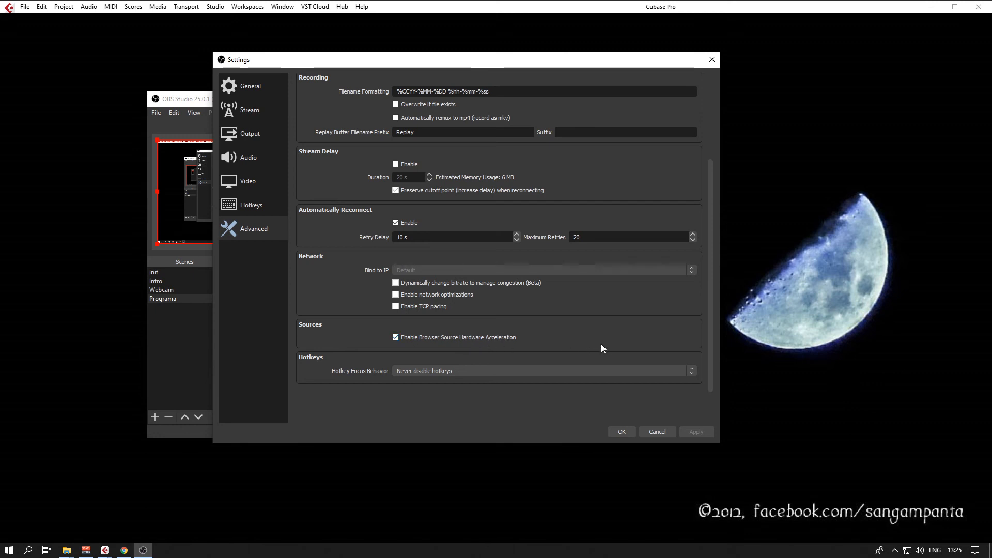
click(627, 432)
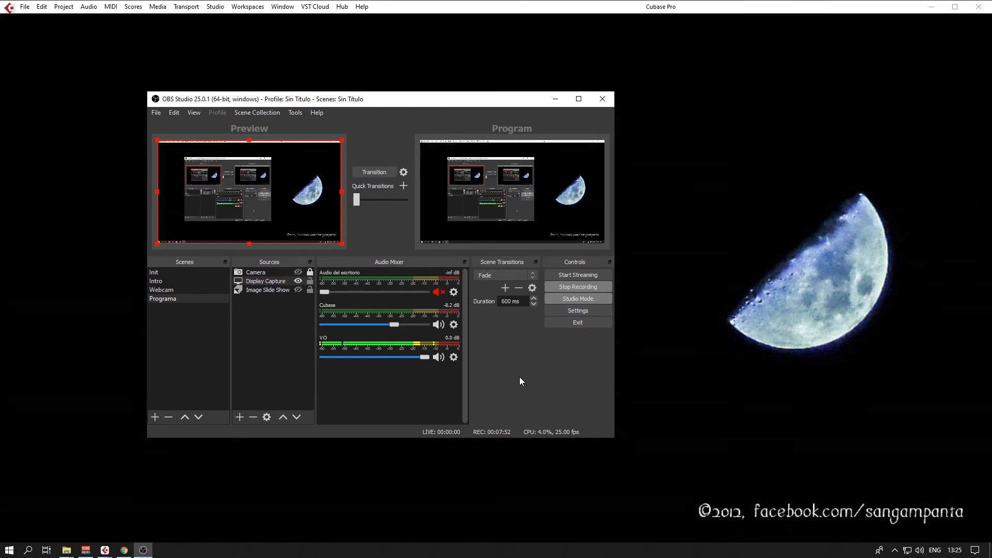
Move the OBS window to the lower-left area of the desktop and bring up the Voicemeeter mixer above it.
drag(390, 100, 253, 197)
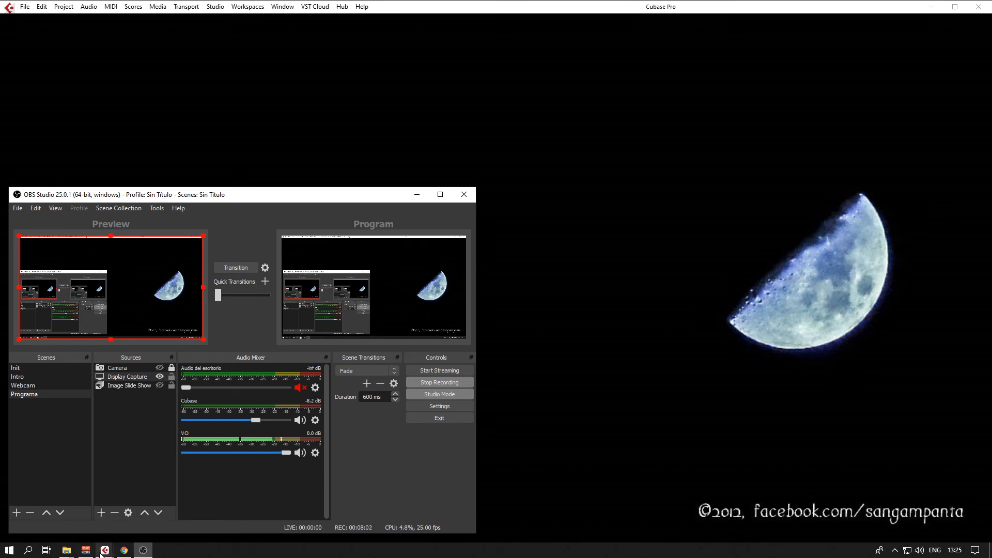
mouse_move(114, 556)
click(86, 552)
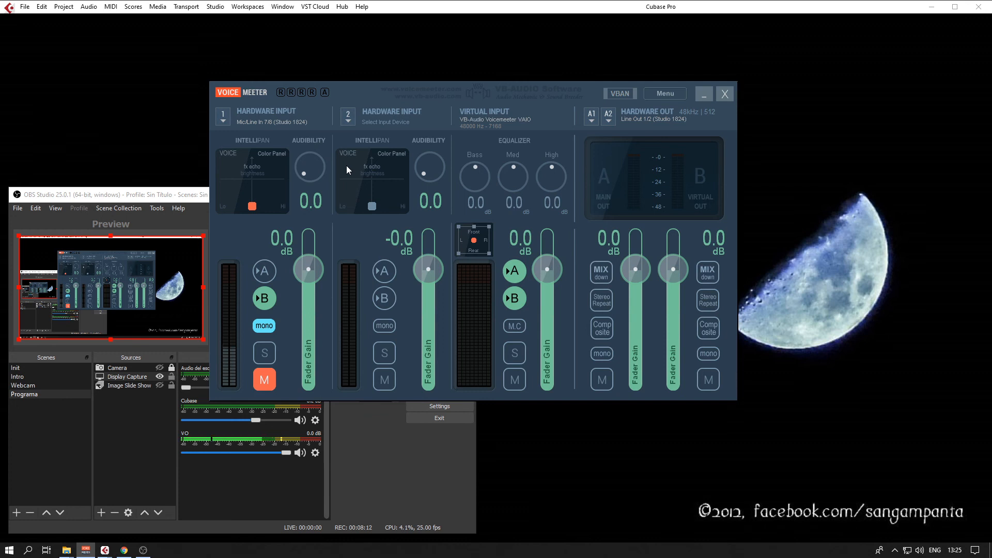
drag(348, 97, 392, 81)
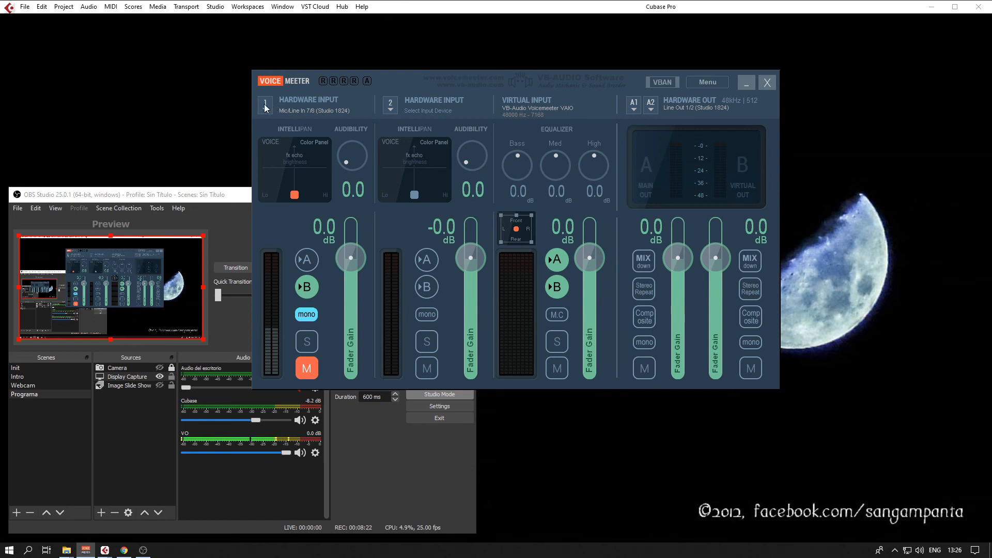
Unmute the first hardware input to check its signal on the virtual output, and mute it again.
click(282, 107)
click(290, 204)
click(312, 263)
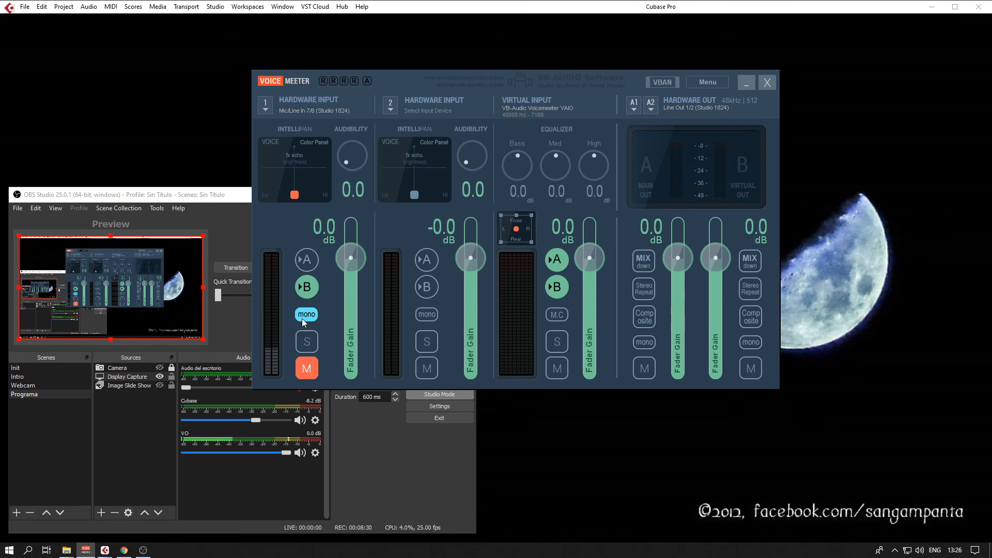
click(308, 369)
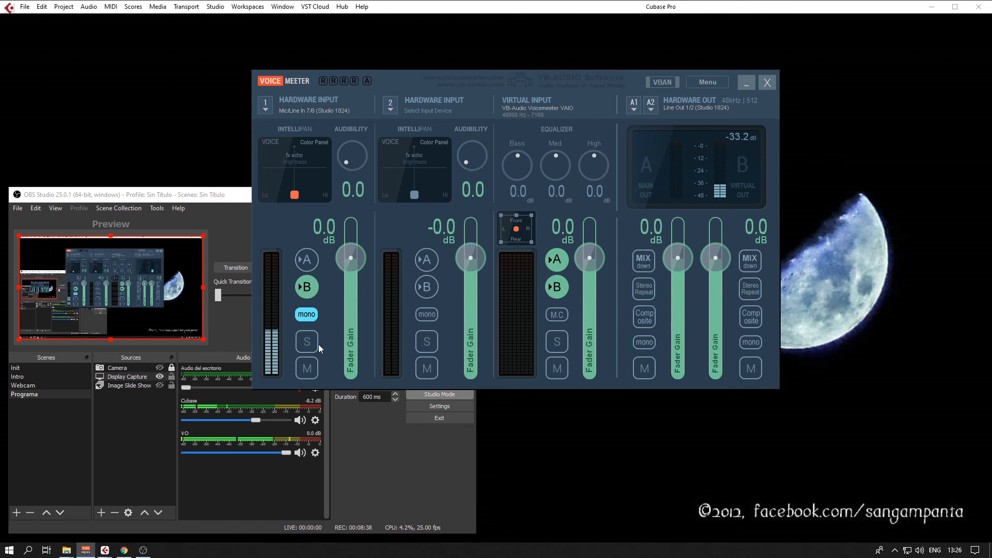
click(309, 368)
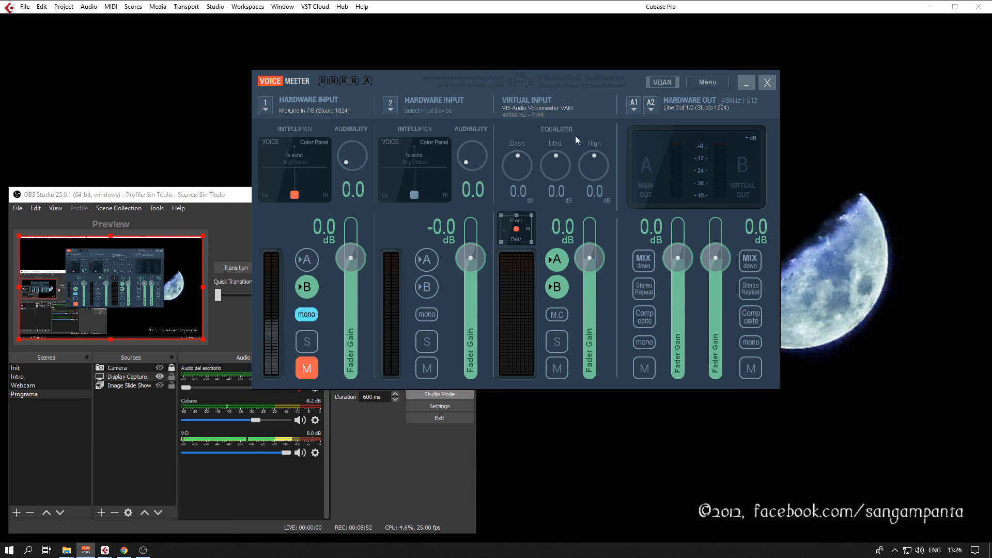
Examine the main hardware output's device list and the preferred main sample rate options in Voicemeeter's system settings.
click(723, 107)
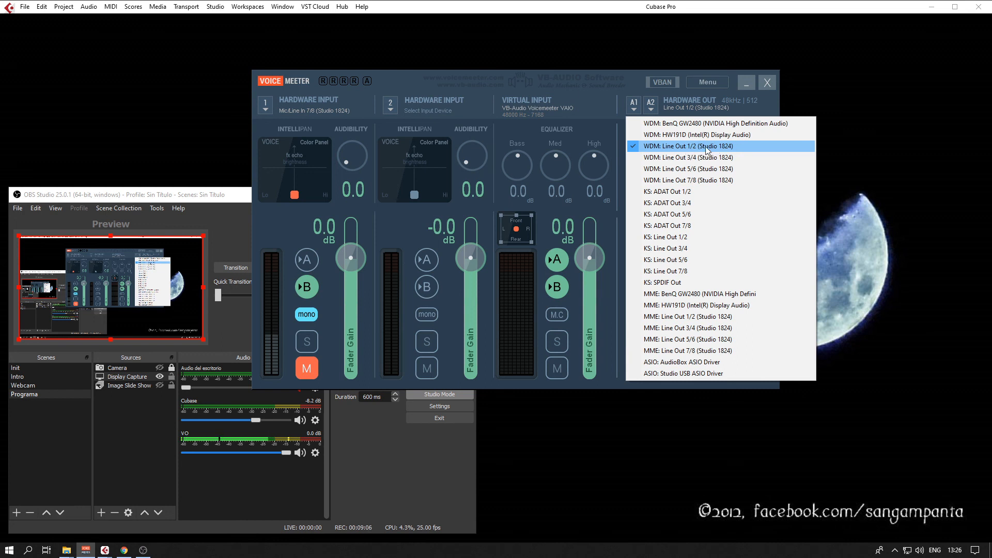
click(605, 107)
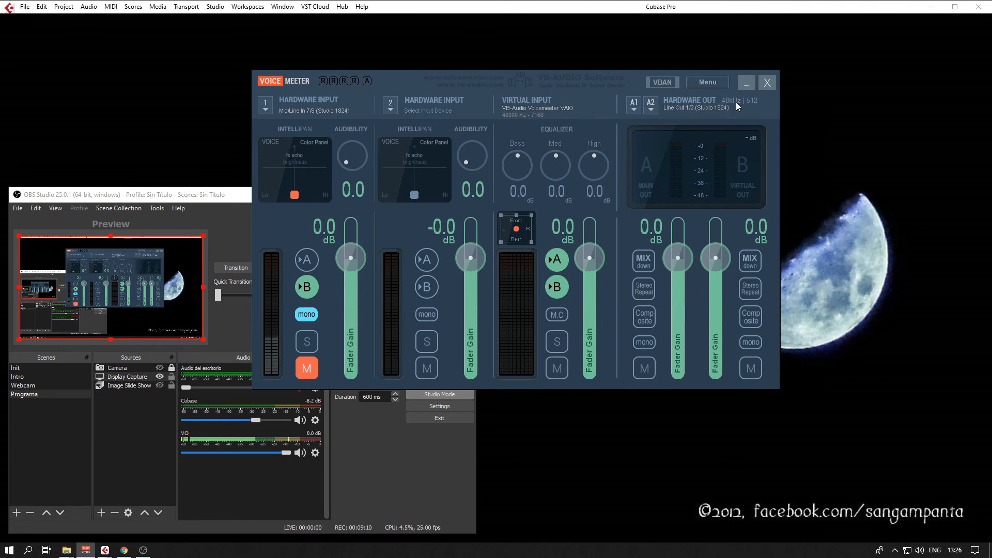
click(709, 83)
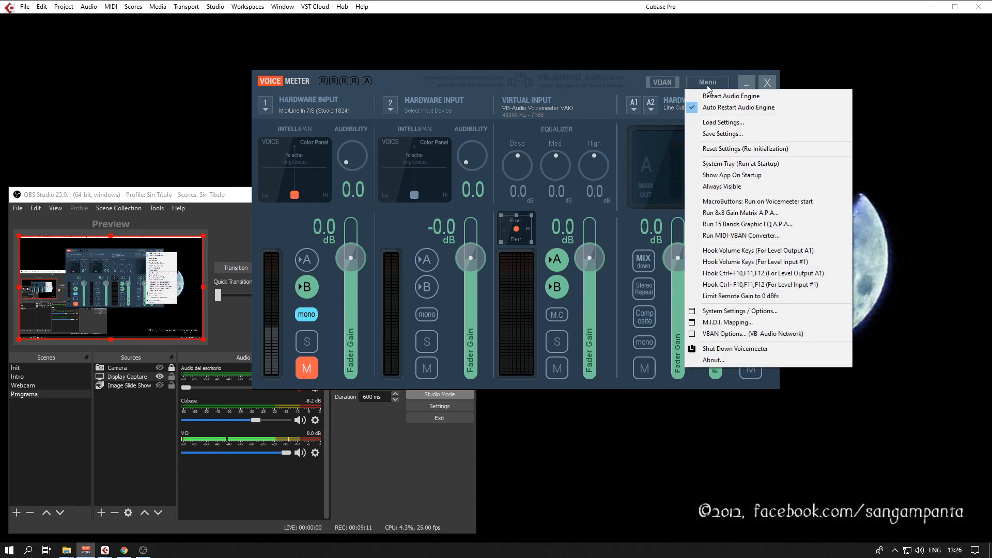
click(729, 312)
click(752, 326)
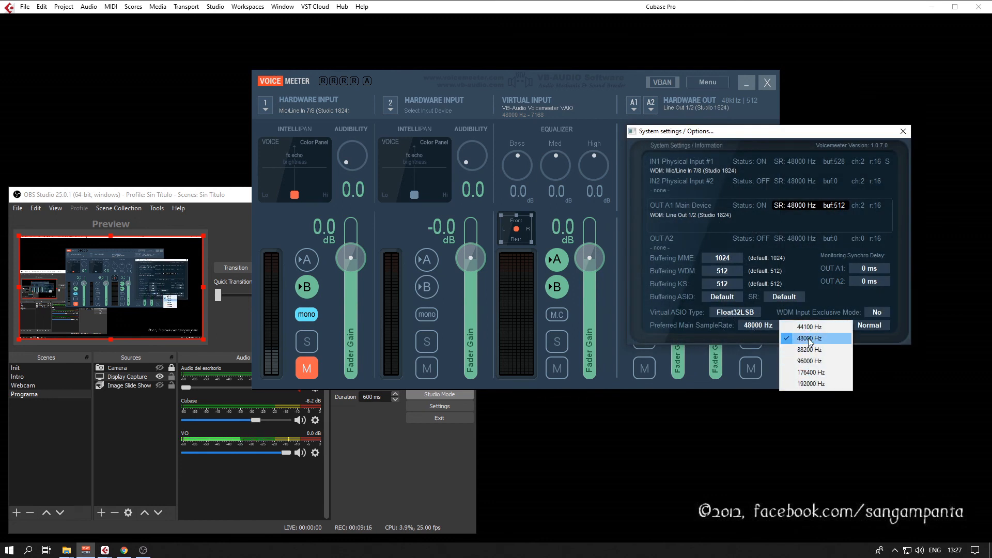
click(672, 340)
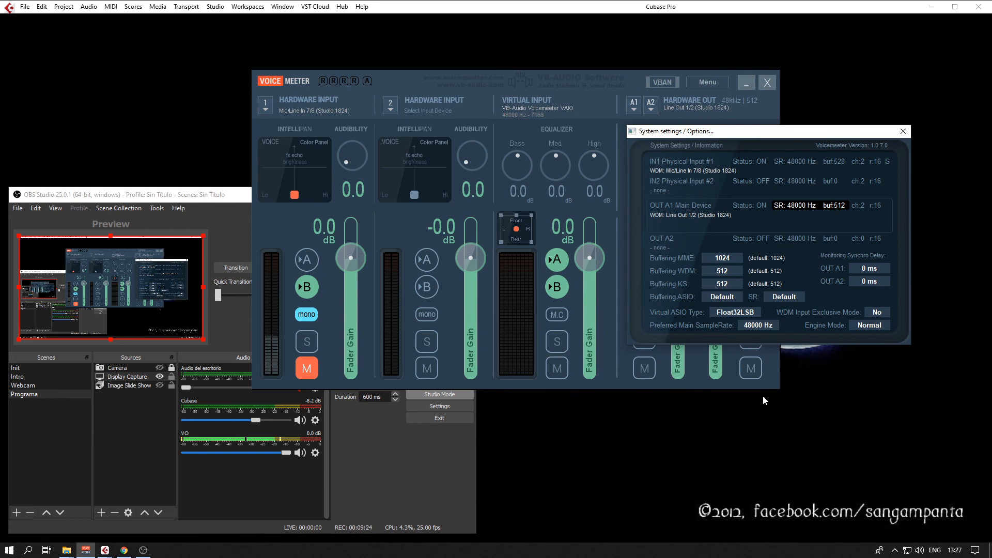
Switch to Universal Control, check the Studio 1824's sample rate and block size, and close the window.
click(895, 550)
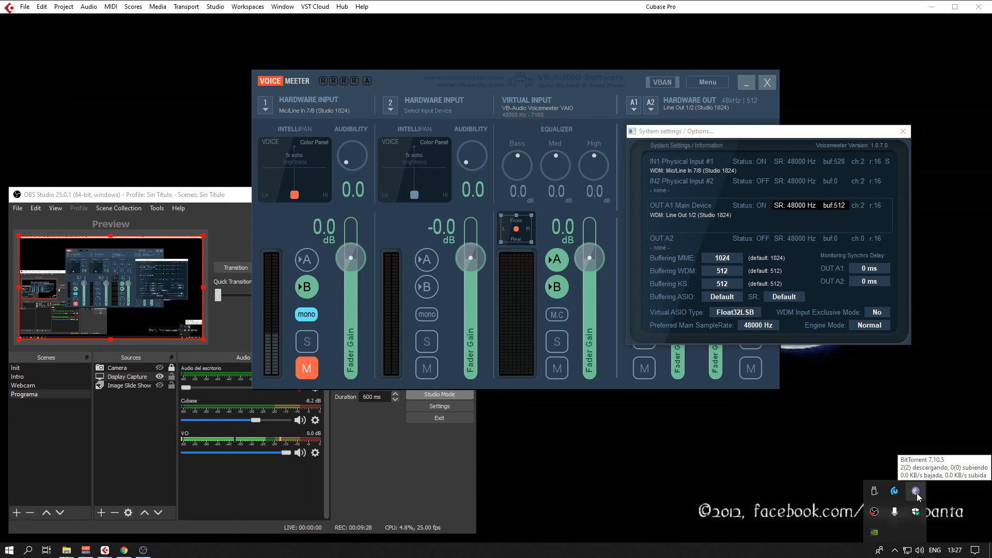
click(894, 493)
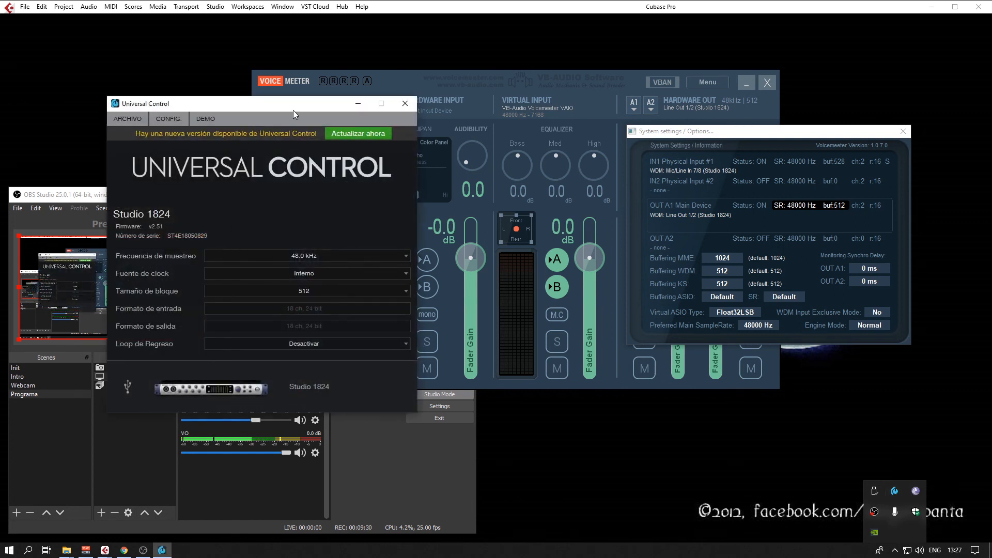
click(669, 449)
click(893, 550)
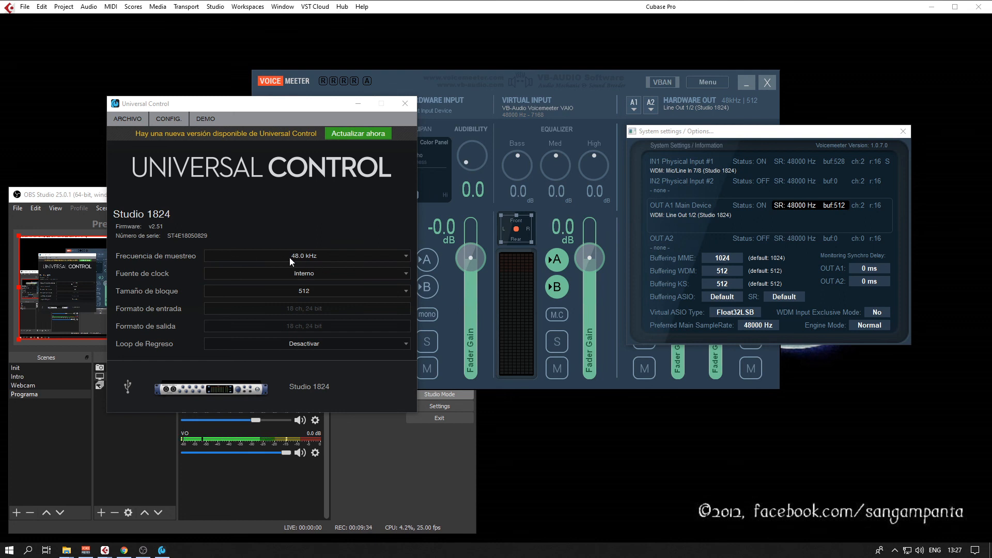
click(335, 221)
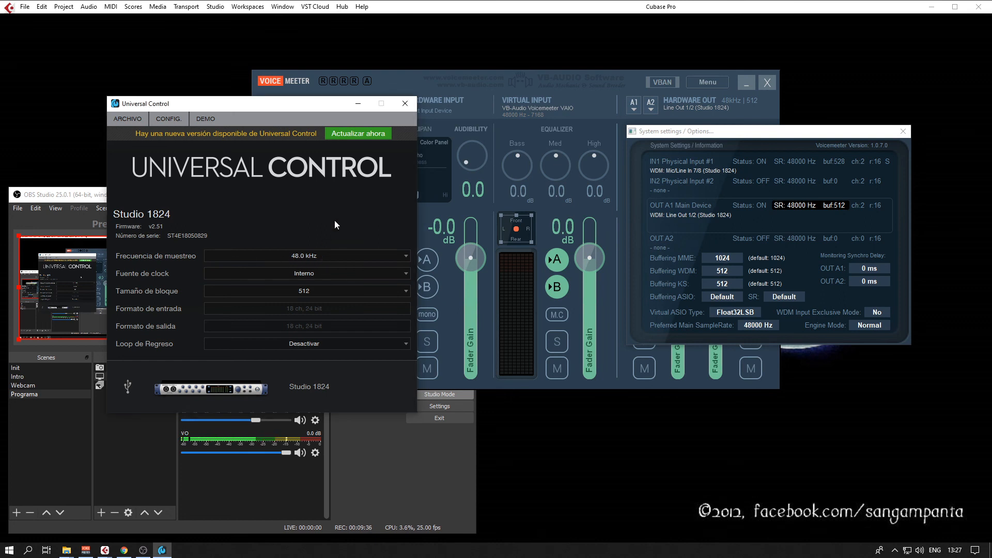
click(404, 104)
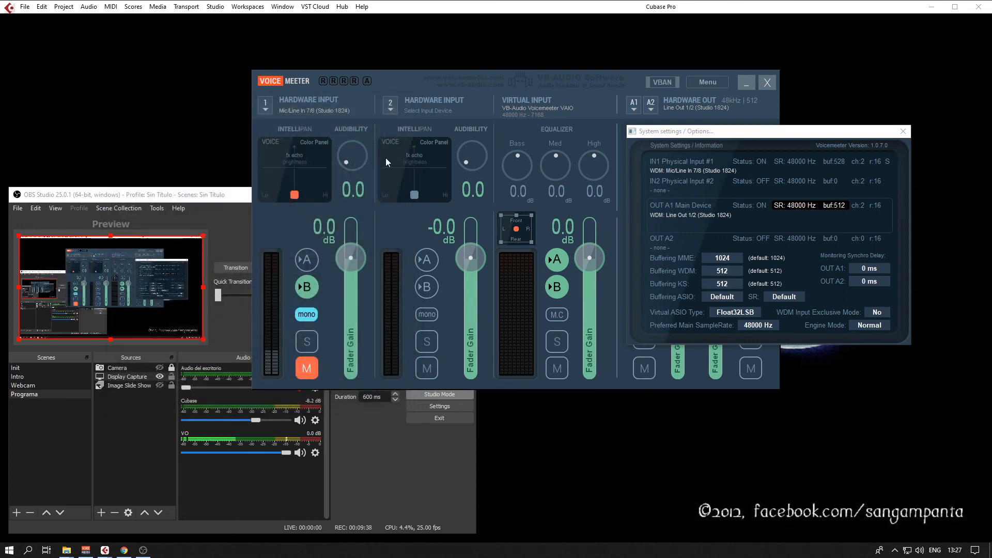
Close Voicemeeter's system settings and minimize the mixer to return to OBS Studio.
click(903, 132)
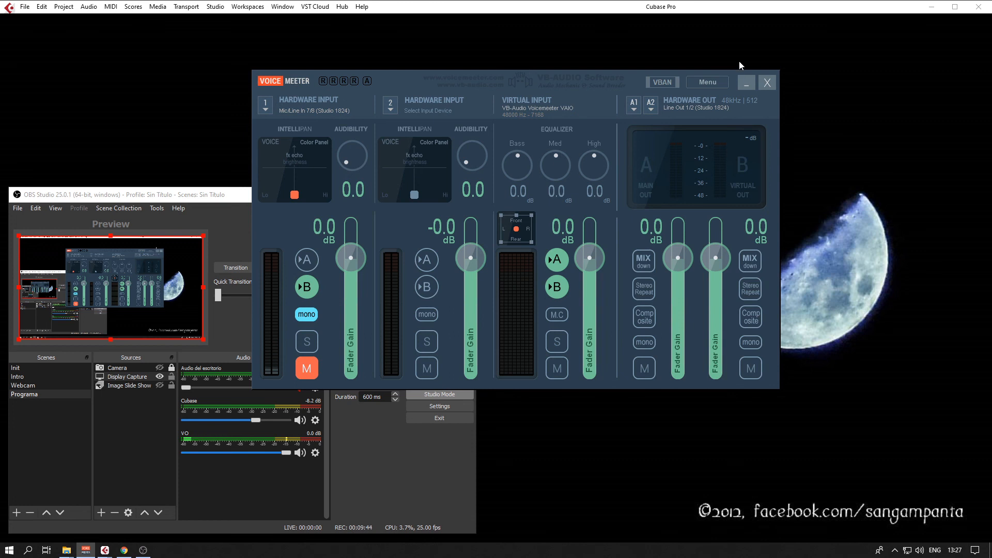
click(754, 85)
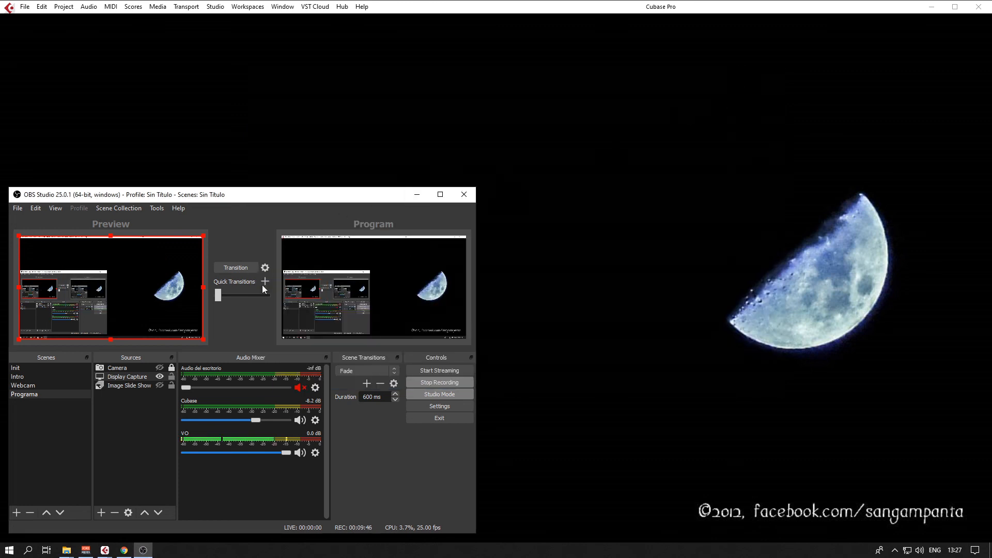